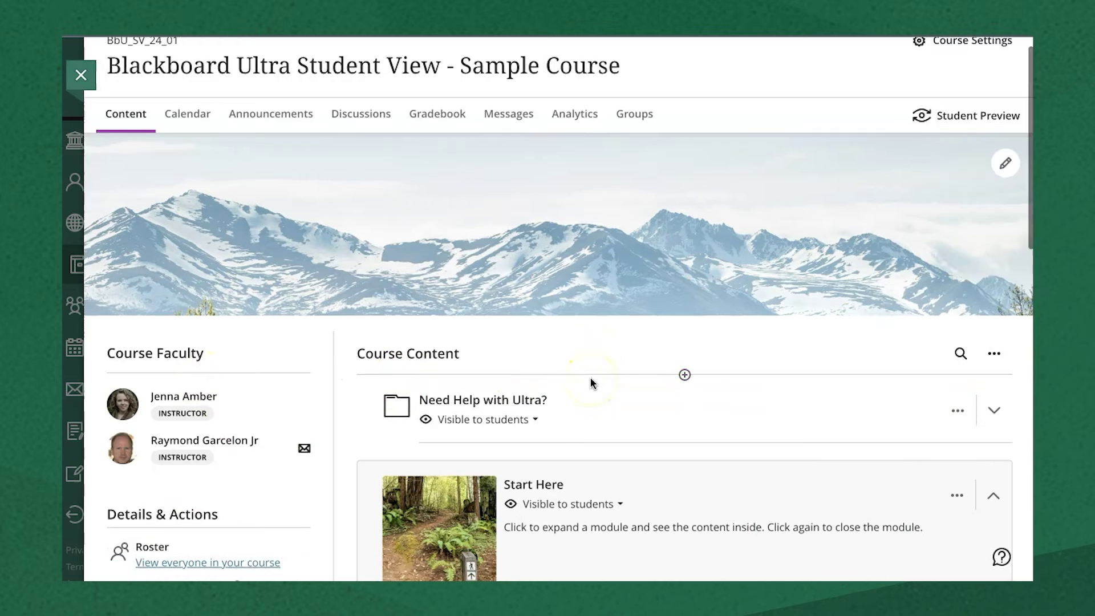
{"action": "scroll", "coordinate": [590, 378], "scroll_direction": "down", "scroll_amount": 2}
Step: Collapse Start Here and expand Need Help with Ultra? to reveal its two subfolders
{"action": "scroll", "coordinate": [590, 378], "scroll_direction": "up", "scroll_amount": 3}
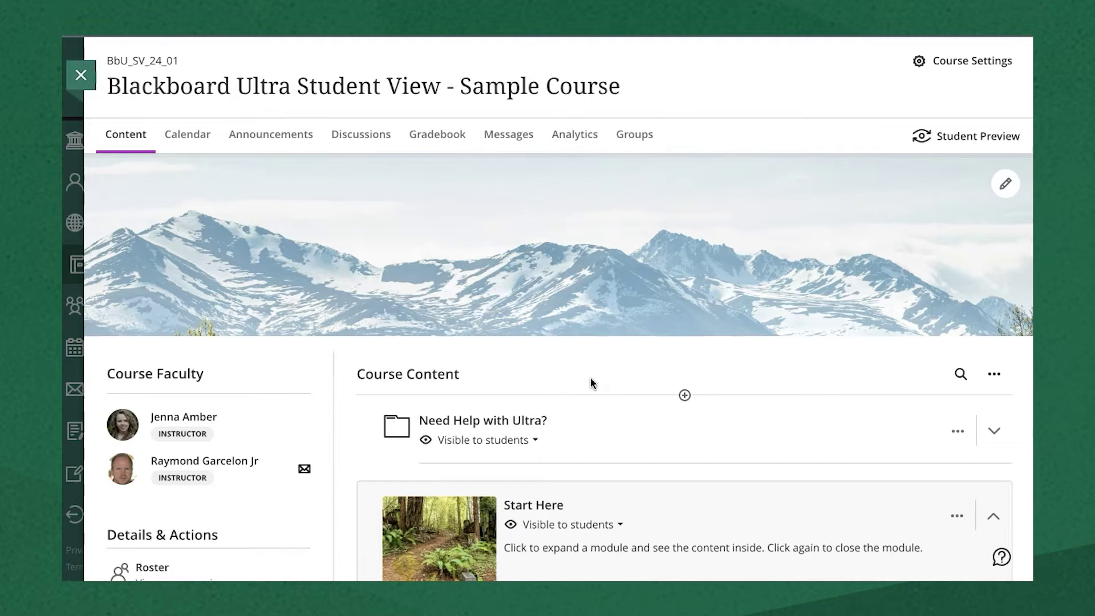
{"action": "scroll", "coordinate": [573, 380], "scroll_direction": "down", "scroll_amount": 2}
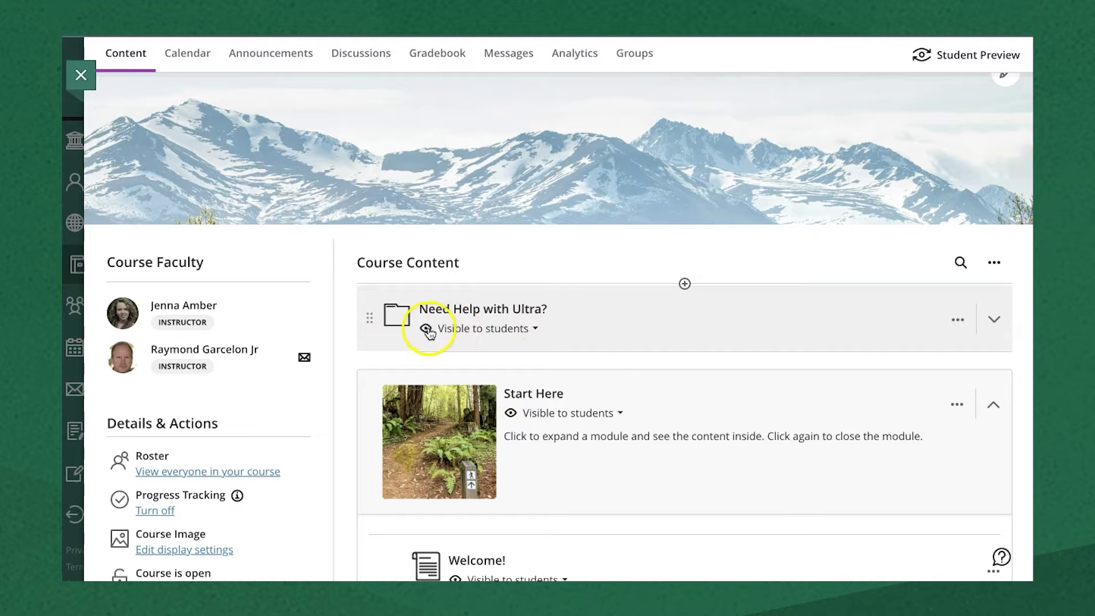
{"action": "scroll", "coordinate": [406, 367], "scroll_direction": "down", "scroll_amount": 2}
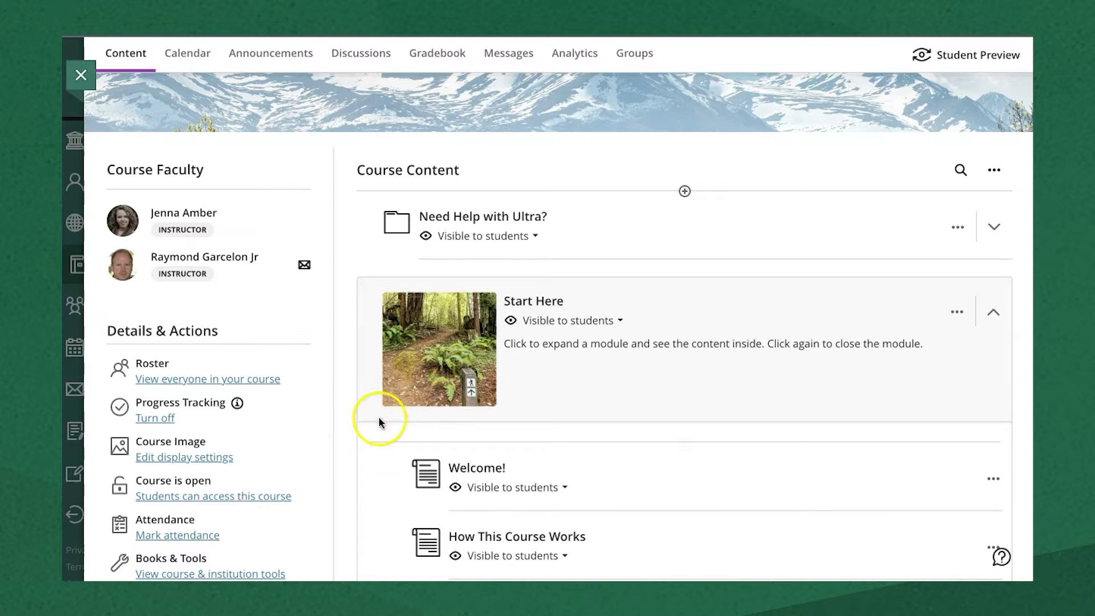
{"action": "scroll", "coordinate": [393, 361], "scroll_direction": "down", "scroll_amount": 1}
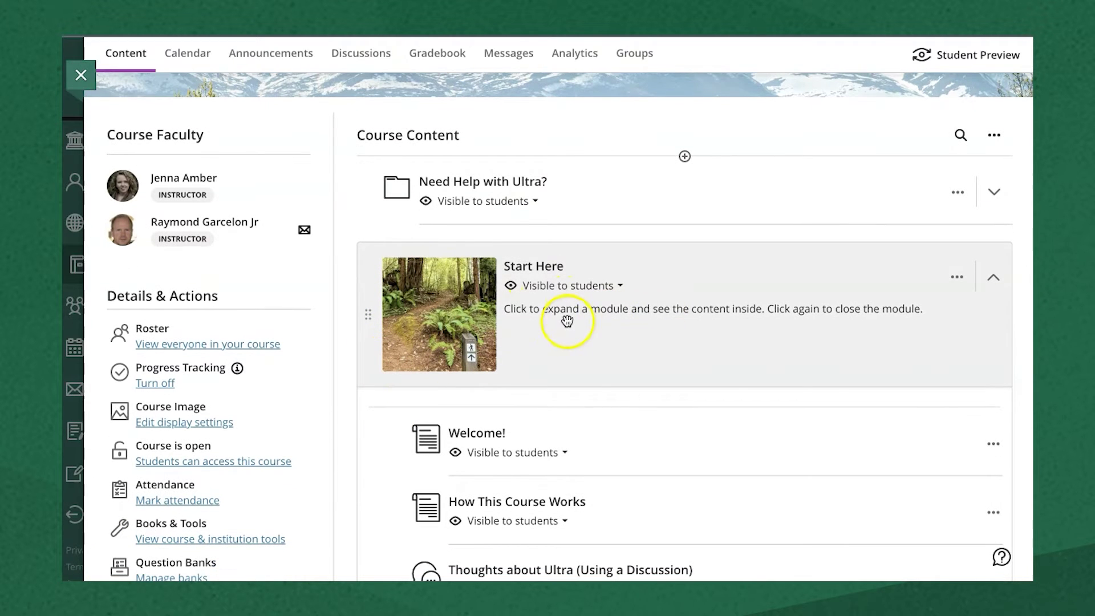
{"action": "left_click", "coordinate": [581, 369]}
{"action": "scroll", "coordinate": [581, 369], "scroll_direction": "up", "scroll_amount": 2}
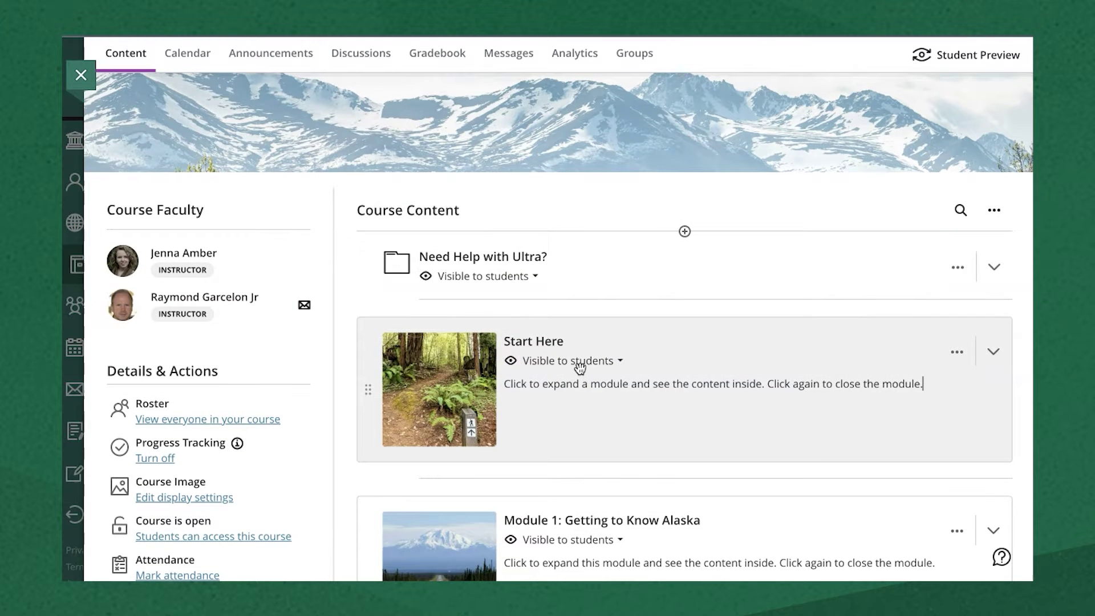
{"action": "left_click", "coordinate": [622, 263]}
{"action": "scroll", "coordinate": [630, 291], "scroll_direction": "down", "scroll_amount": 3}
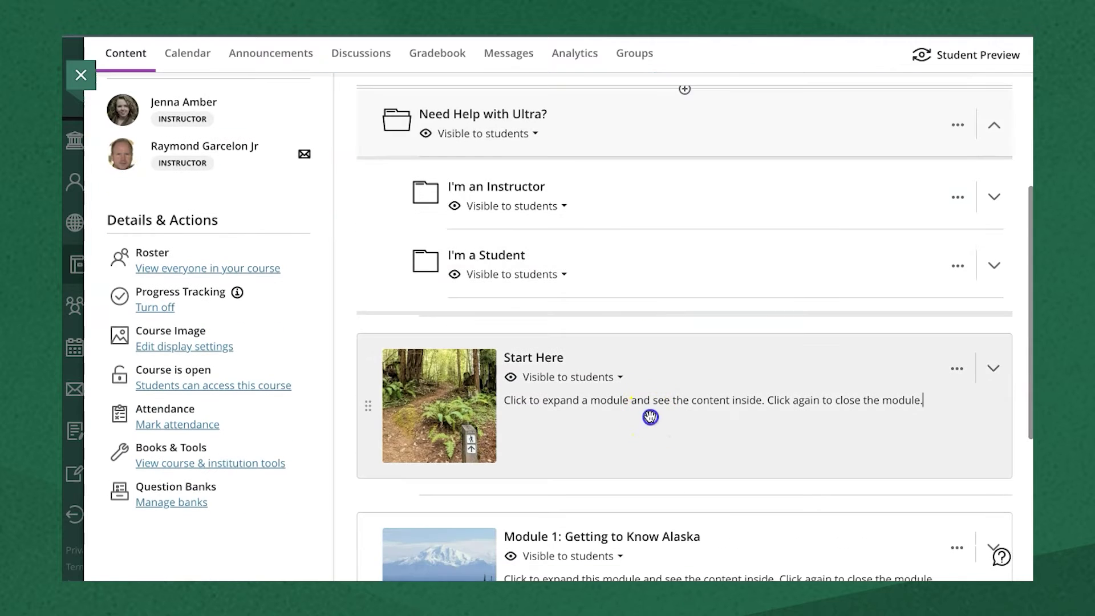
Step: Re-expand the Start Here module and bring up its options menu
{"action": "left_click", "coordinate": [650, 416]}
{"action": "scroll", "coordinate": [650, 417], "scroll_direction": "down", "scroll_amount": 2}
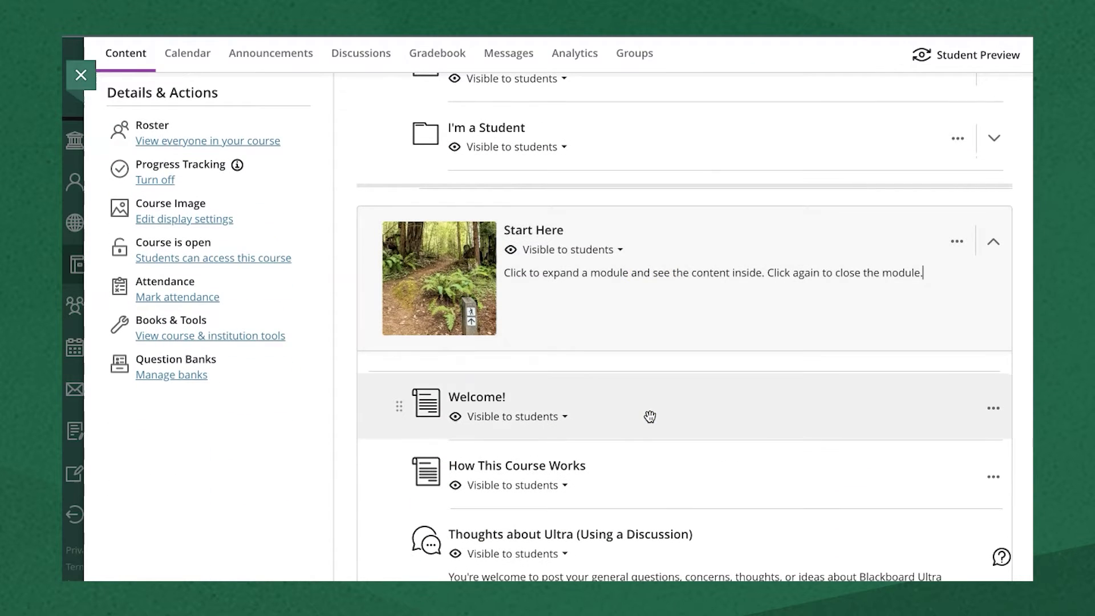
{"action": "mouse_move", "coordinate": [606, 440]}
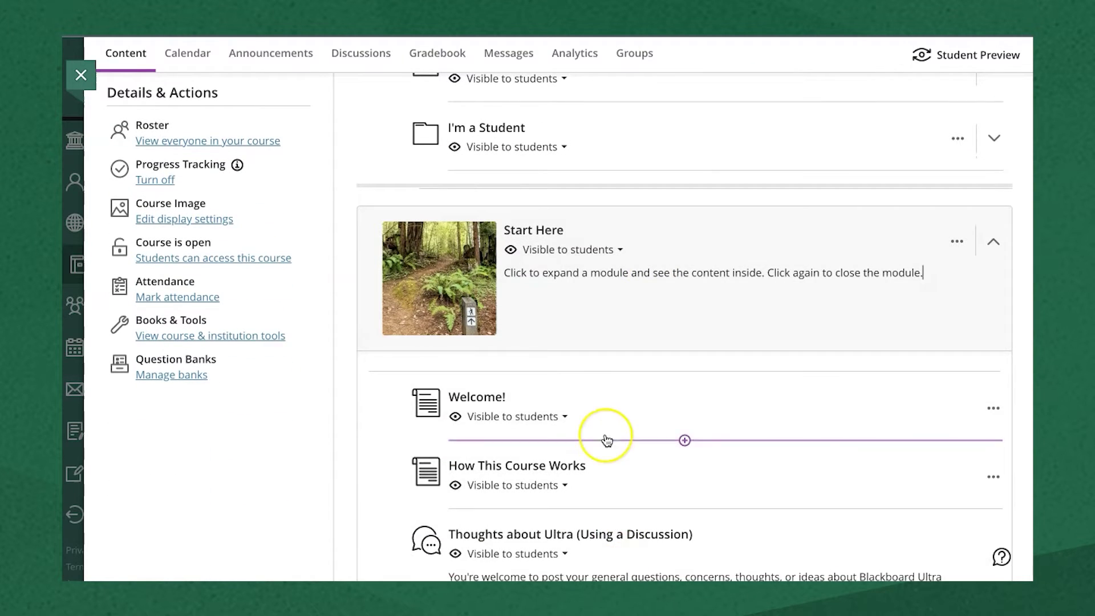
{"action": "scroll", "coordinate": [606, 440], "scroll_direction": "up", "scroll_amount": 3}
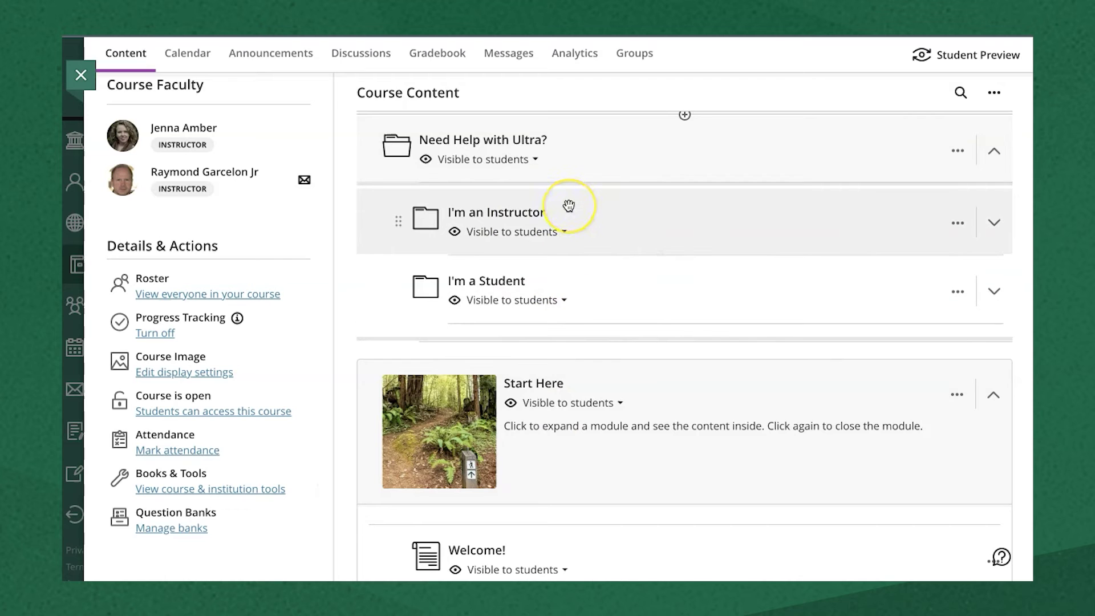
{"action": "scroll", "coordinate": [679, 437], "scroll_direction": "down", "scroll_amount": 3}
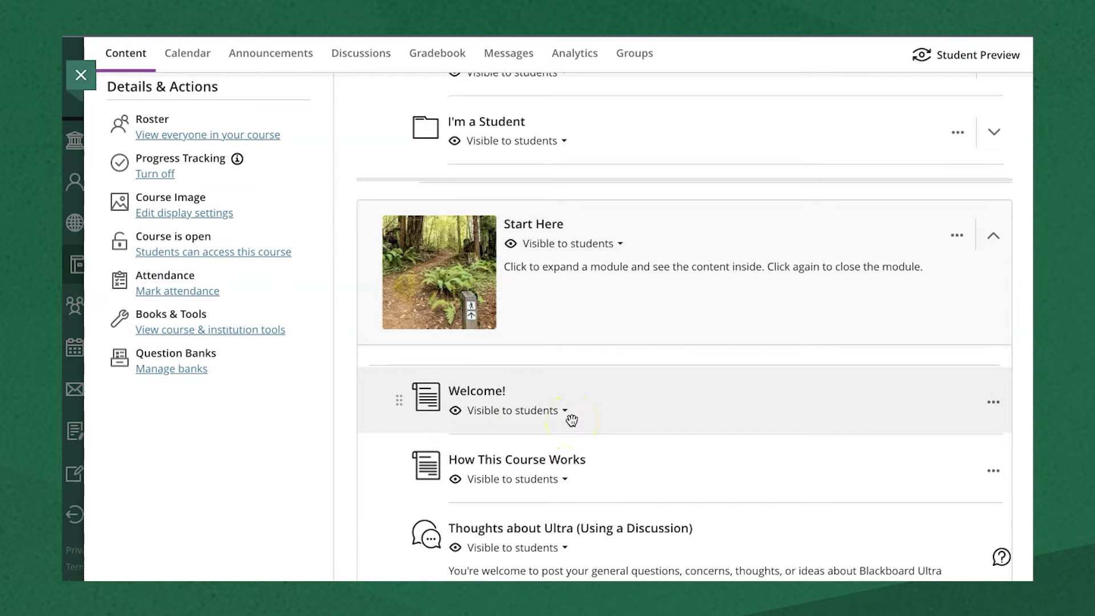
{"action": "scroll", "coordinate": [618, 435], "scroll_direction": "down", "scroll_amount": 1}
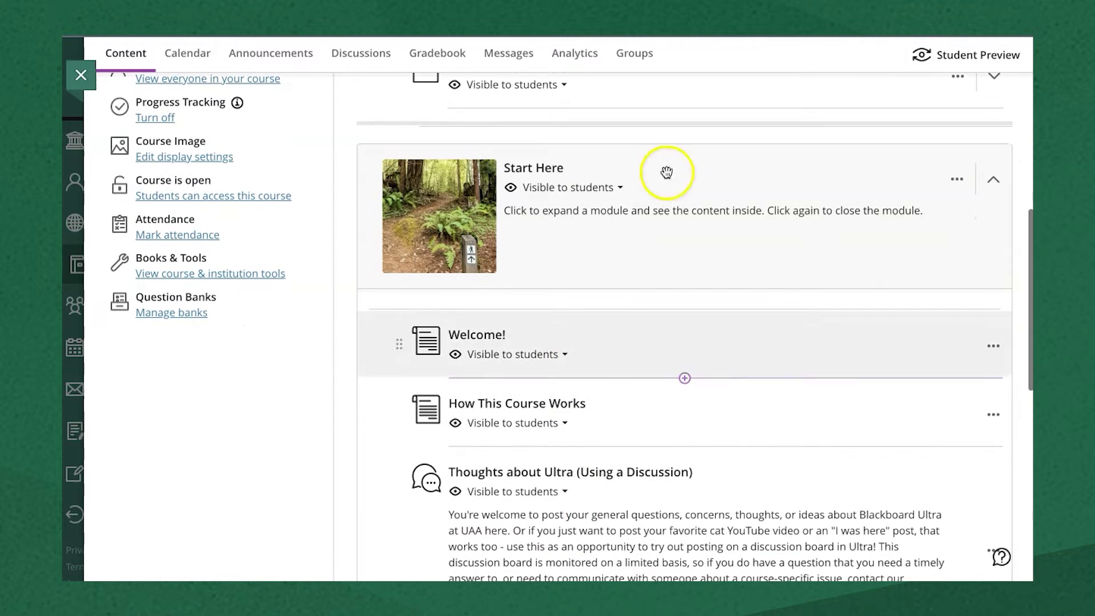
{"action": "left_click", "coordinate": [958, 179]}
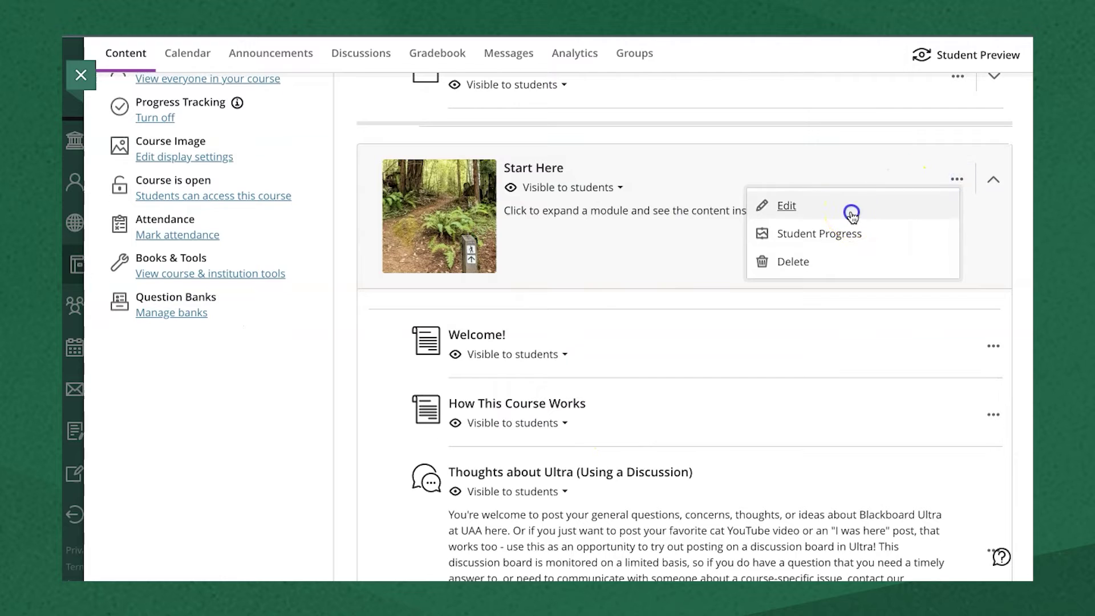
Step: Turn on Forced Sequence in the Start Here module settings and save
{"action": "left_click", "coordinate": [945, 206]}
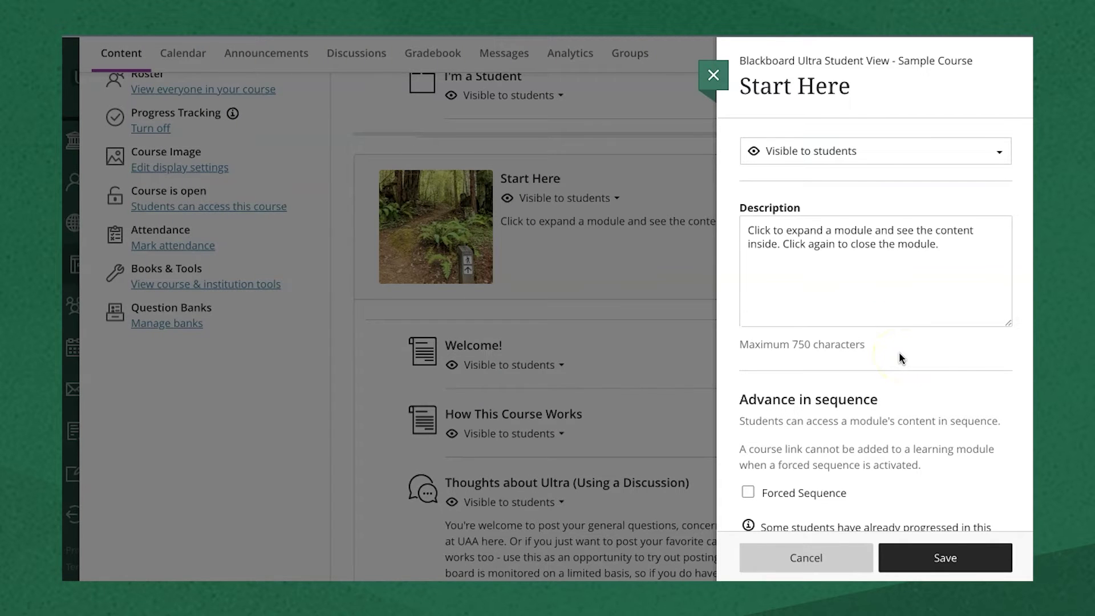
{"action": "scroll", "coordinate": [900, 354], "scroll_direction": "down", "scroll_amount": 2}
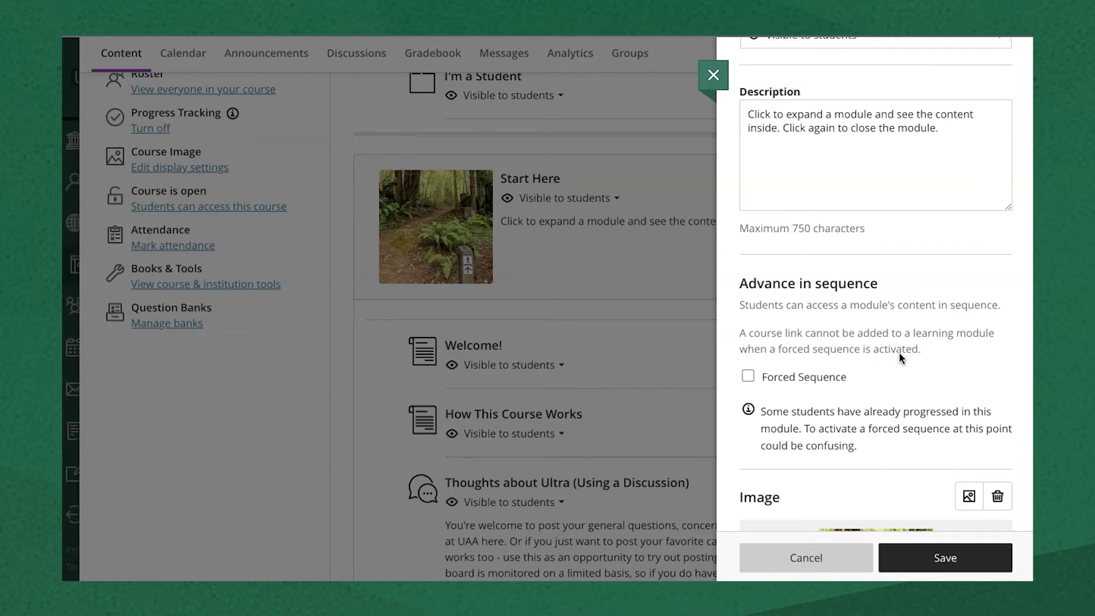
{"action": "left_click", "coordinate": [749, 377]}
{"action": "left_click", "coordinate": [882, 573]}
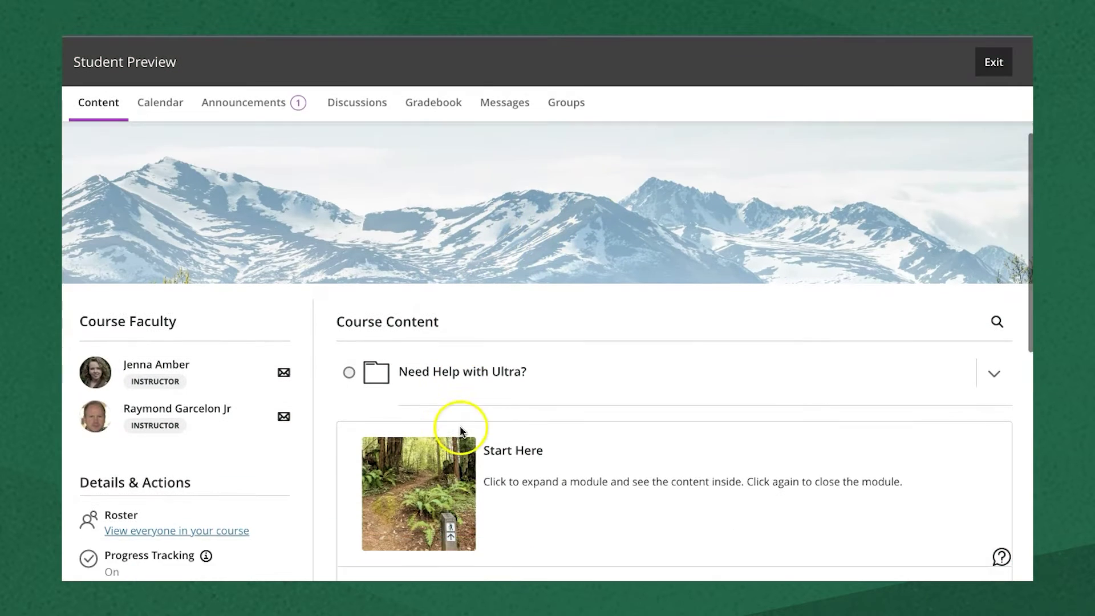
Step: As a student, view Alaskan Geography Facts in Need Help with Ultra?, then expand I'm an Instructor
{"action": "left_click", "coordinate": [480, 369]}
{"action": "scroll", "coordinate": [479, 369], "scroll_direction": "down", "scroll_amount": 2}
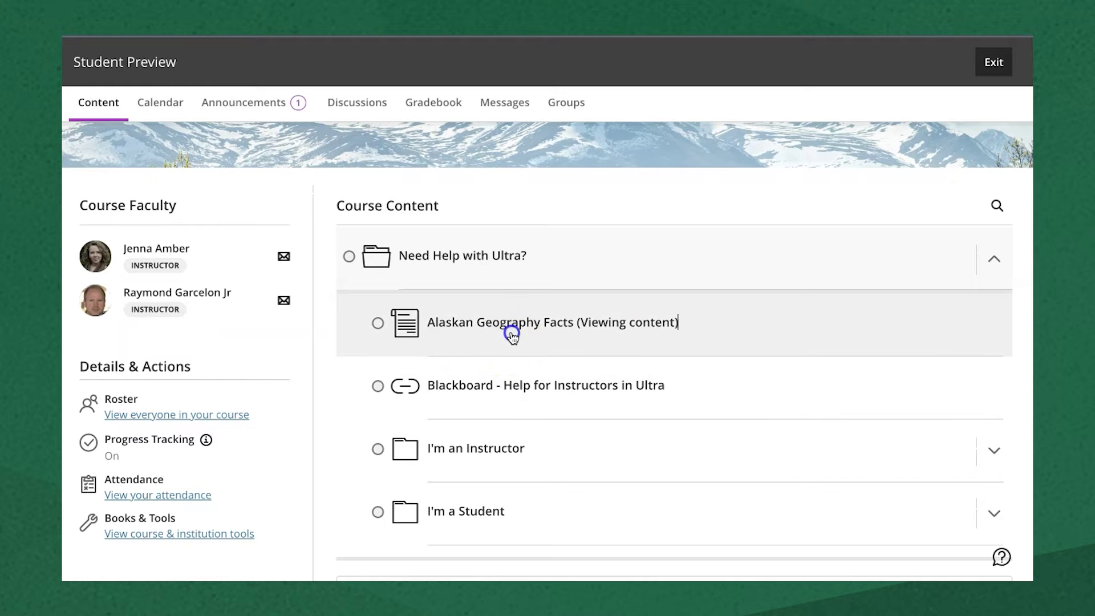
{"action": "left_click", "coordinate": [513, 336]}
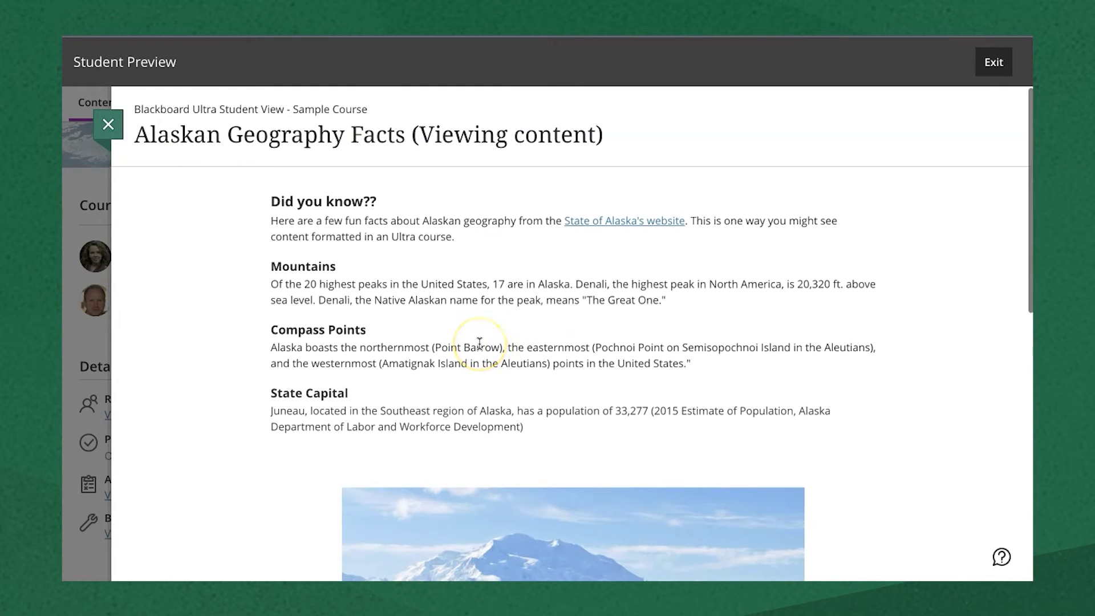
{"action": "scroll", "coordinate": [480, 343], "scroll_direction": "down", "scroll_amount": 3}
{"action": "scroll", "coordinate": [480, 343], "scroll_direction": "up", "scroll_amount": 3}
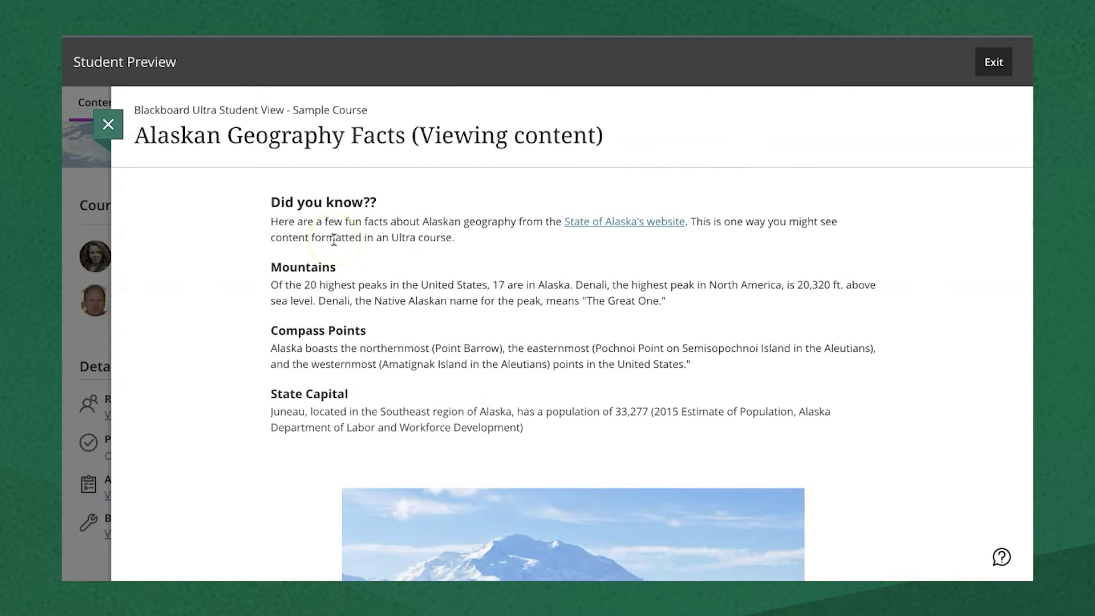
{"action": "left_click", "coordinate": [111, 130]}
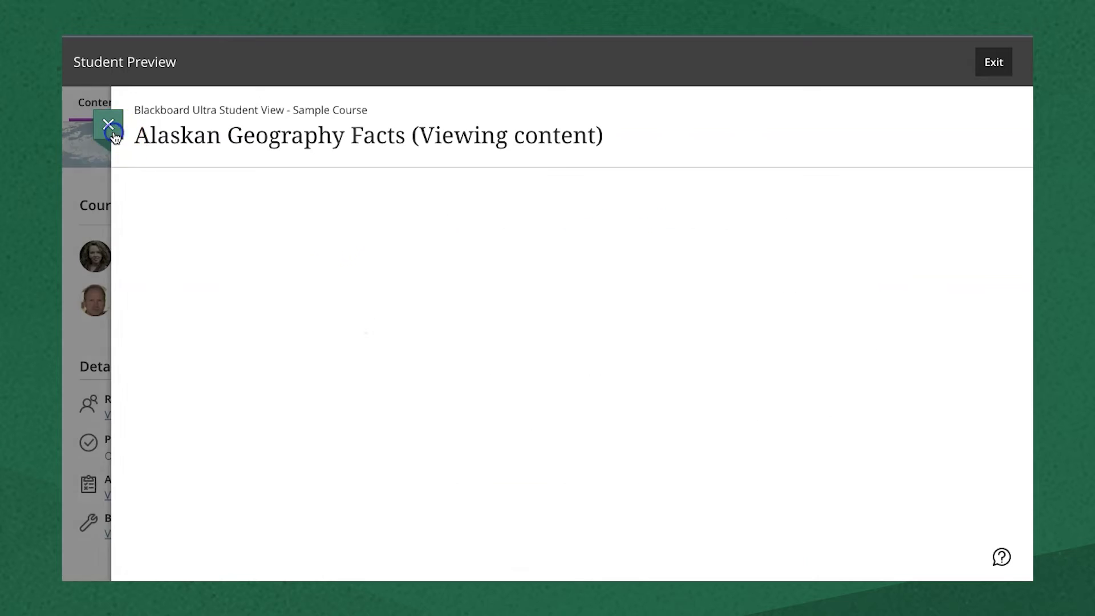
{"action": "left_click", "coordinate": [463, 395]}
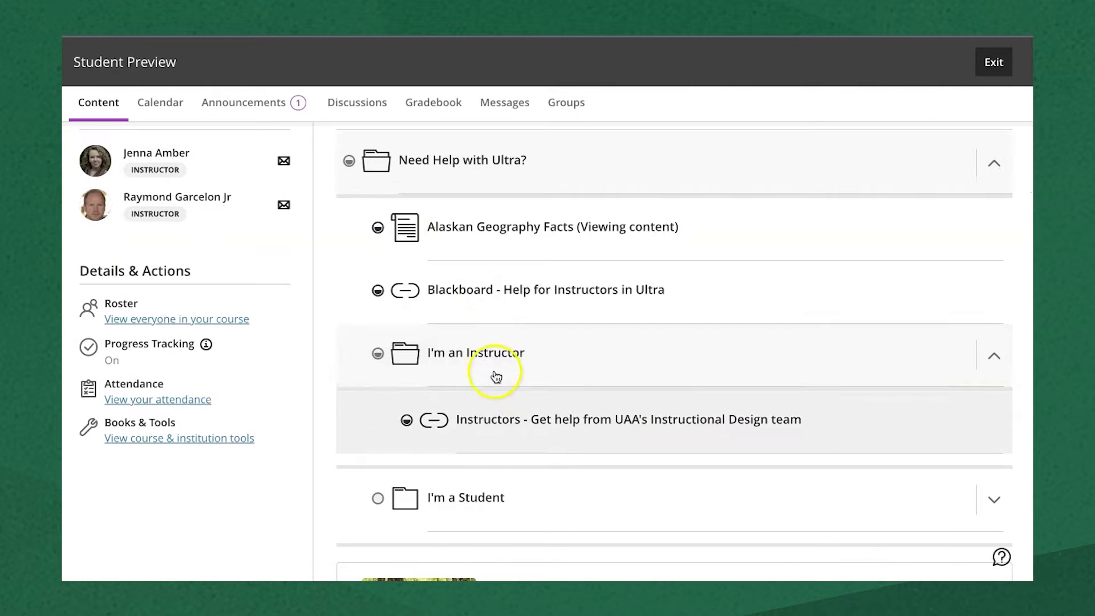
Step: Collapse Need Help with Ultra?, expand Start Here and open the Welcome! item
{"action": "left_click", "coordinate": [552, 176]}
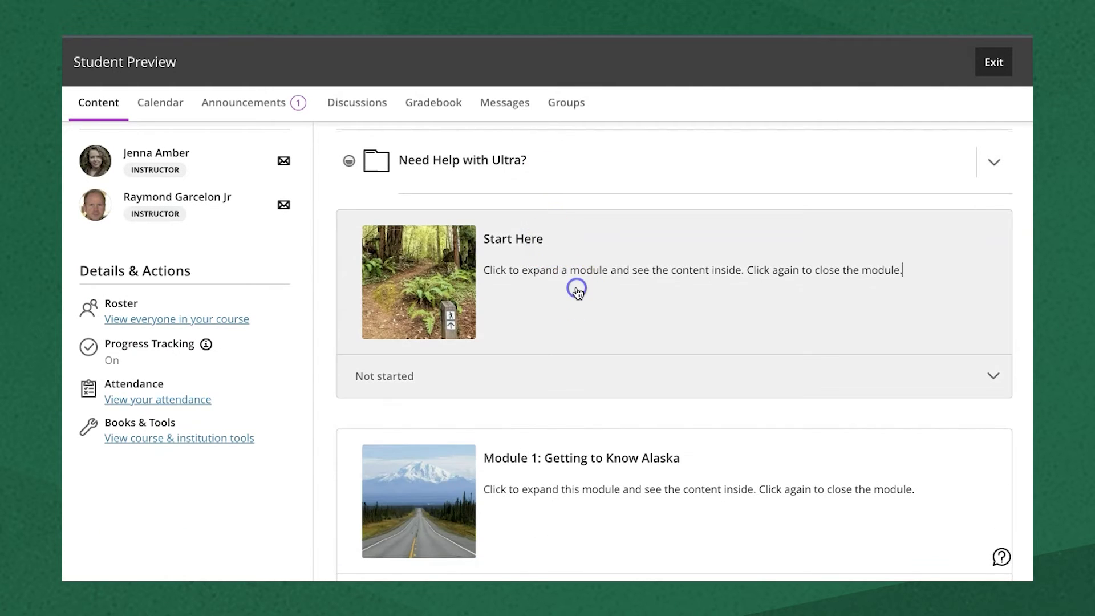
{"action": "left_click", "coordinate": [577, 292]}
{"action": "scroll", "coordinate": [563, 308], "scroll_direction": "down", "scroll_amount": 1}
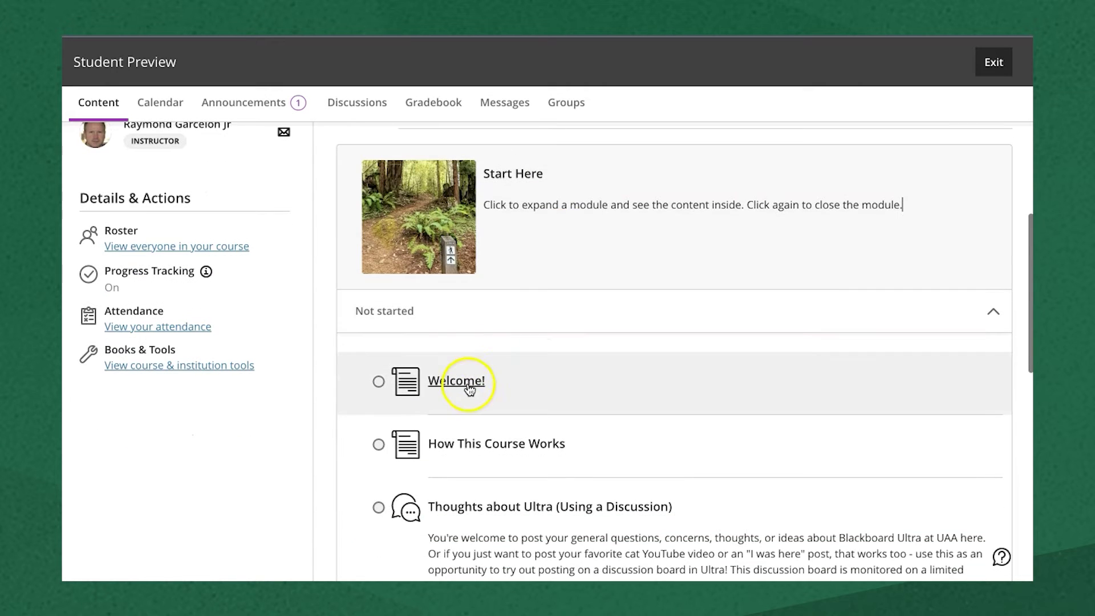
{"action": "left_click", "coordinate": [467, 382]}
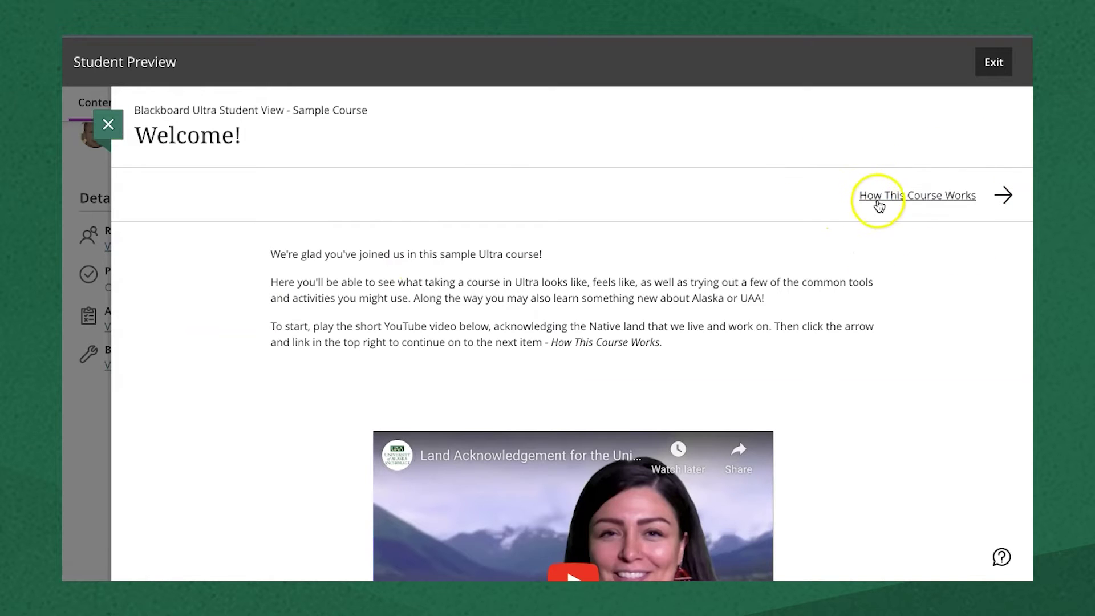
Step: Page through How This Course Works and Thoughts about Ultra to Wrapping Up
{"action": "left_click", "coordinate": [915, 195]}
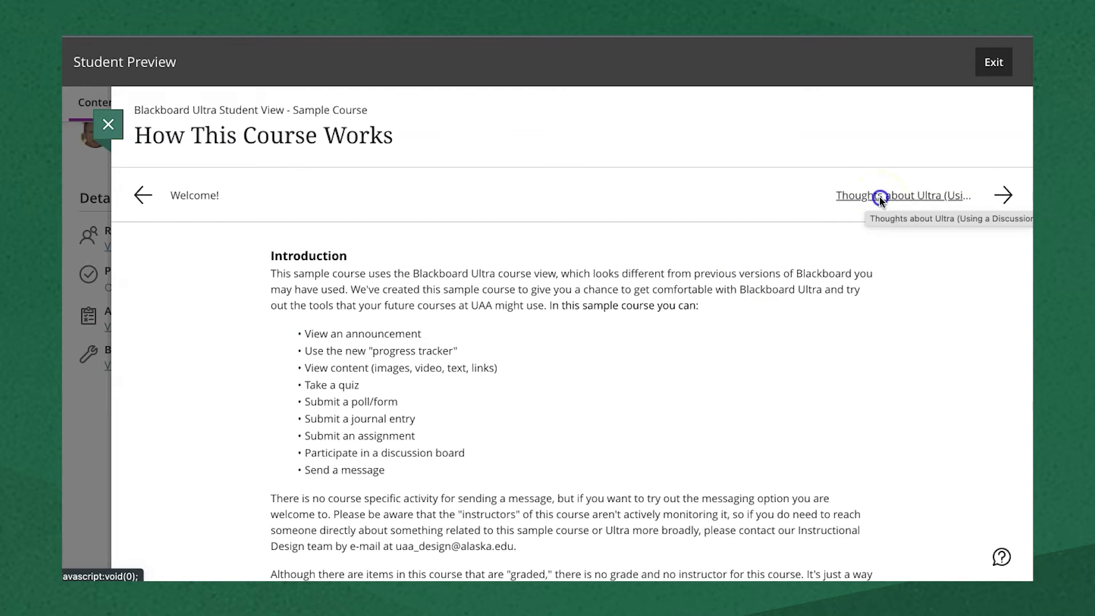
{"action": "left_click", "coordinate": [882, 200]}
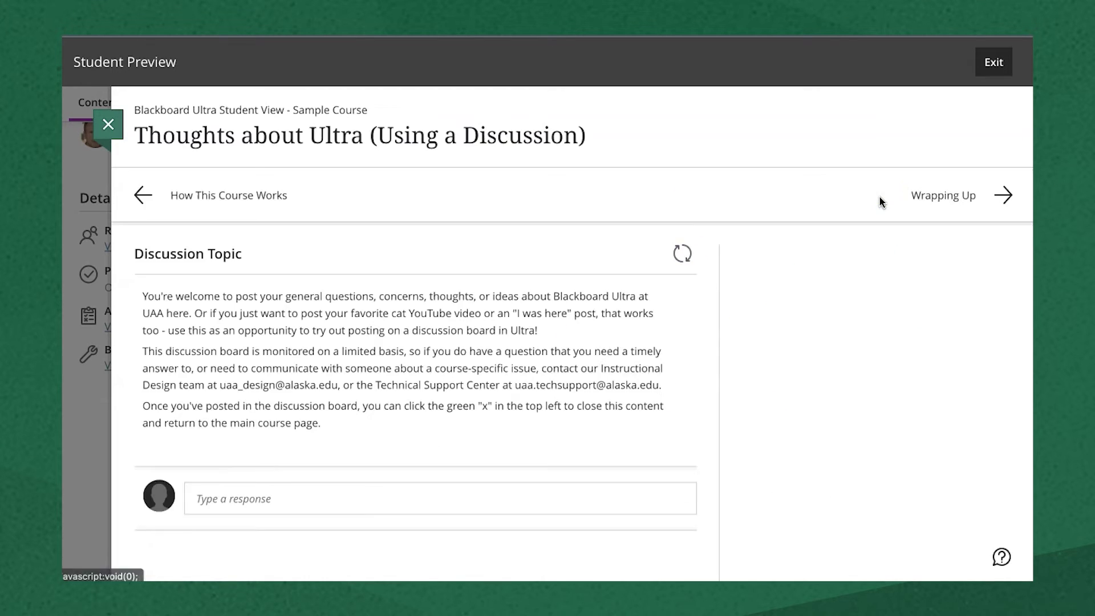
{"action": "left_click", "coordinate": [625, 304]}
{"action": "left_click", "coordinate": [1003, 196]}
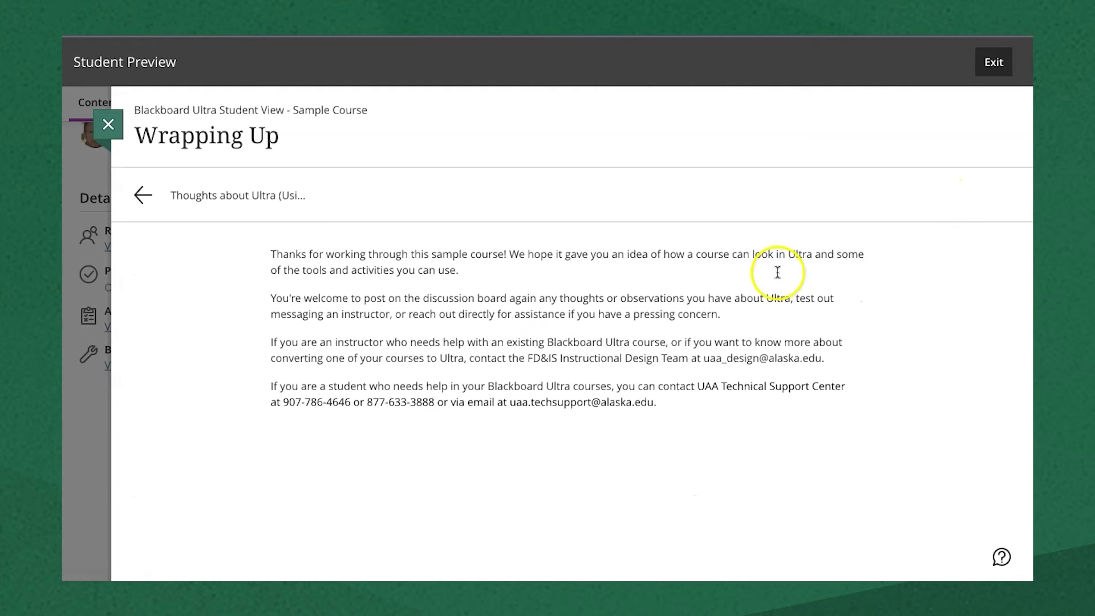
{"action": "scroll", "coordinate": [696, 296], "scroll_direction": "down", "scroll_amount": 3}
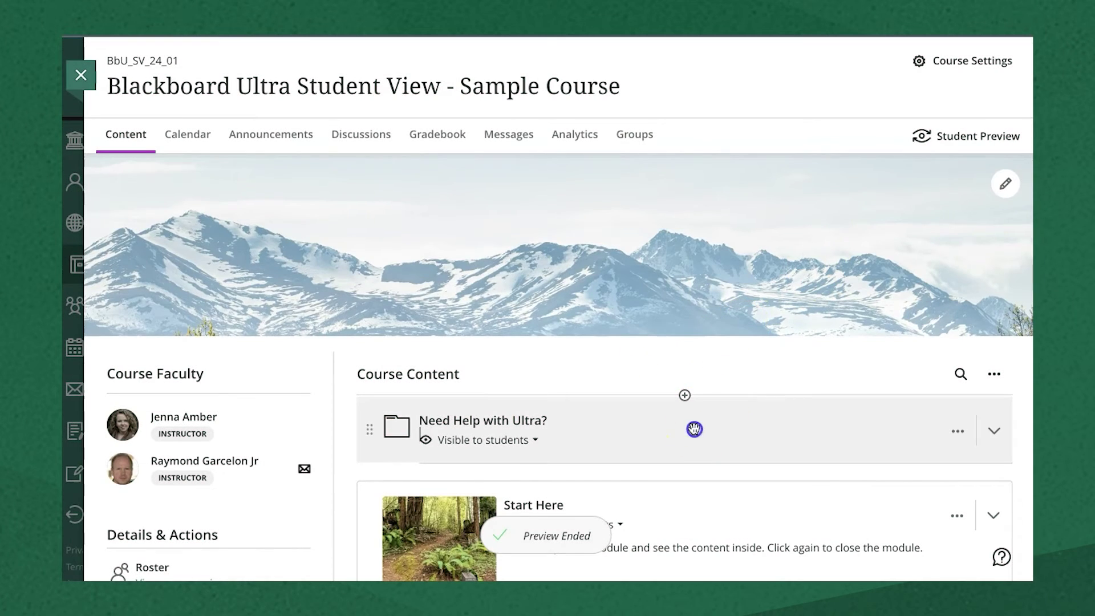
Step: Expand Need Help with Ultra? and its nested I'm an Instructor folder
{"action": "left_click", "coordinate": [695, 429]}
{"action": "scroll", "coordinate": [692, 428], "scroll_direction": "down", "scroll_amount": 3}
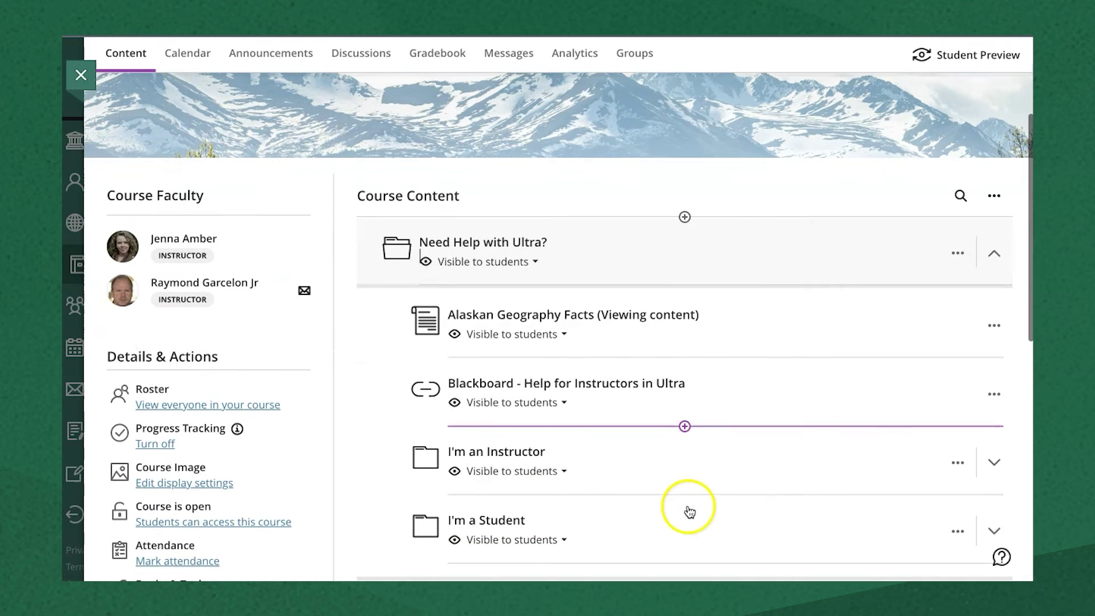
{"action": "left_click", "coordinate": [650, 473]}
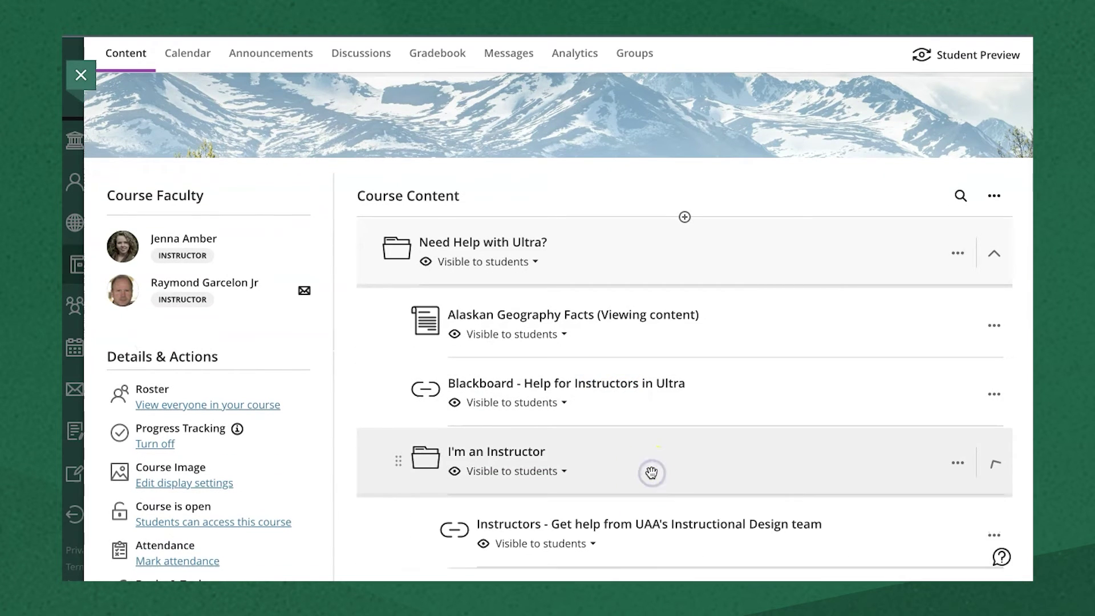
{"action": "scroll", "coordinate": [651, 472], "scroll_direction": "down", "scroll_amount": 3}
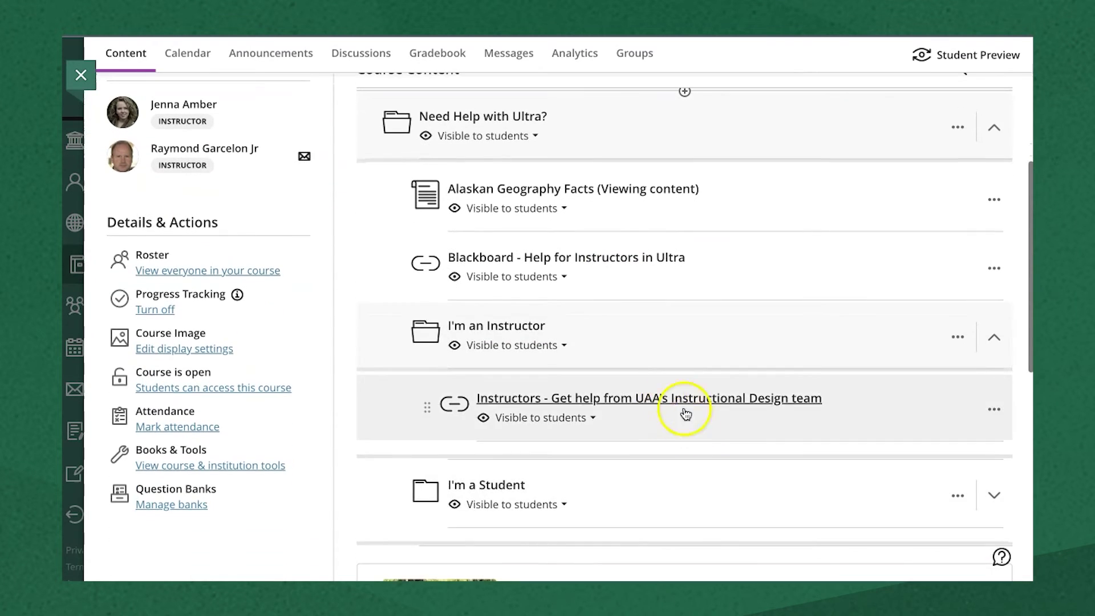
Step: Start creating an item from the folder's + divider, then cancel the Create Item panel
{"action": "left_click", "coordinate": [684, 443]}
{"action": "left_click", "coordinate": [656, 417]}
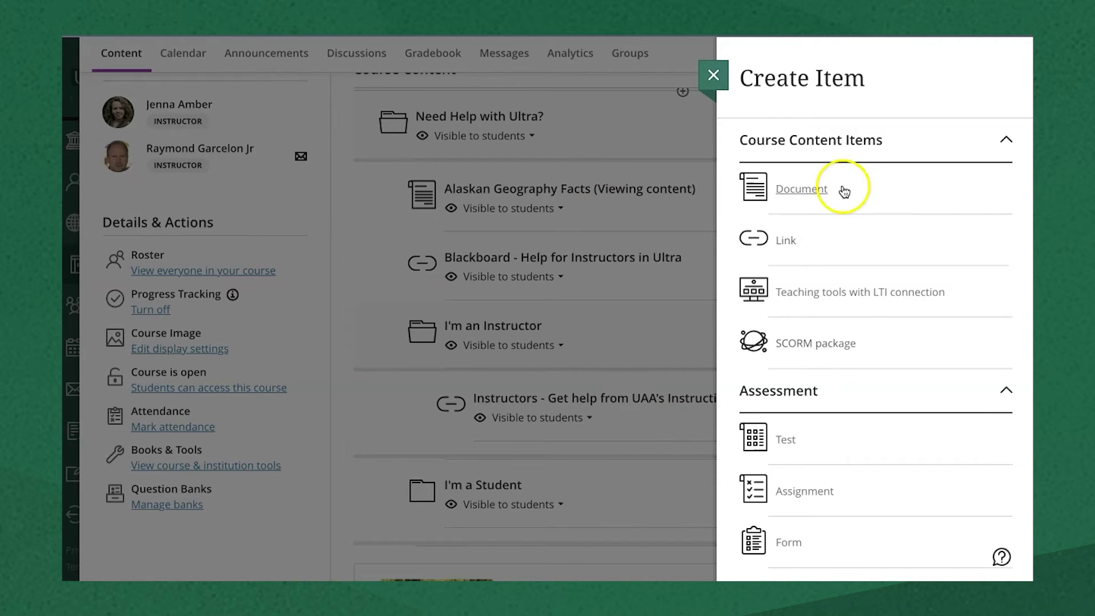
{"action": "left_click", "coordinate": [714, 76]}
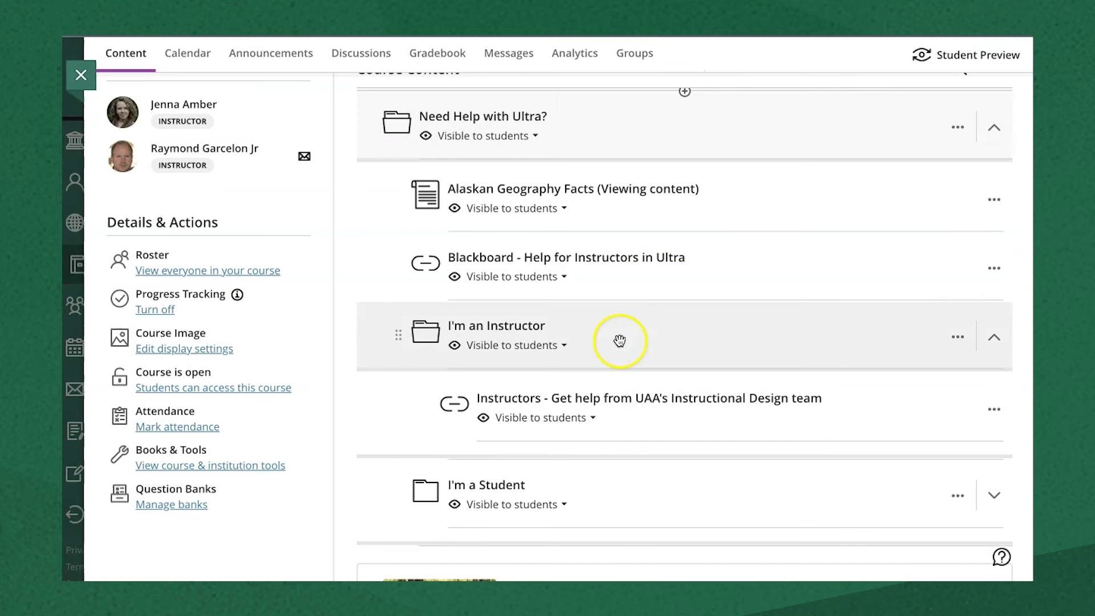
Step: Collapse I'm an Instructor and move the I'm a Student folder into Start Here
{"action": "left_click", "coordinate": [620, 340]}
{"action": "scroll", "coordinate": [622, 325], "scroll_direction": "down", "scroll_amount": 3}
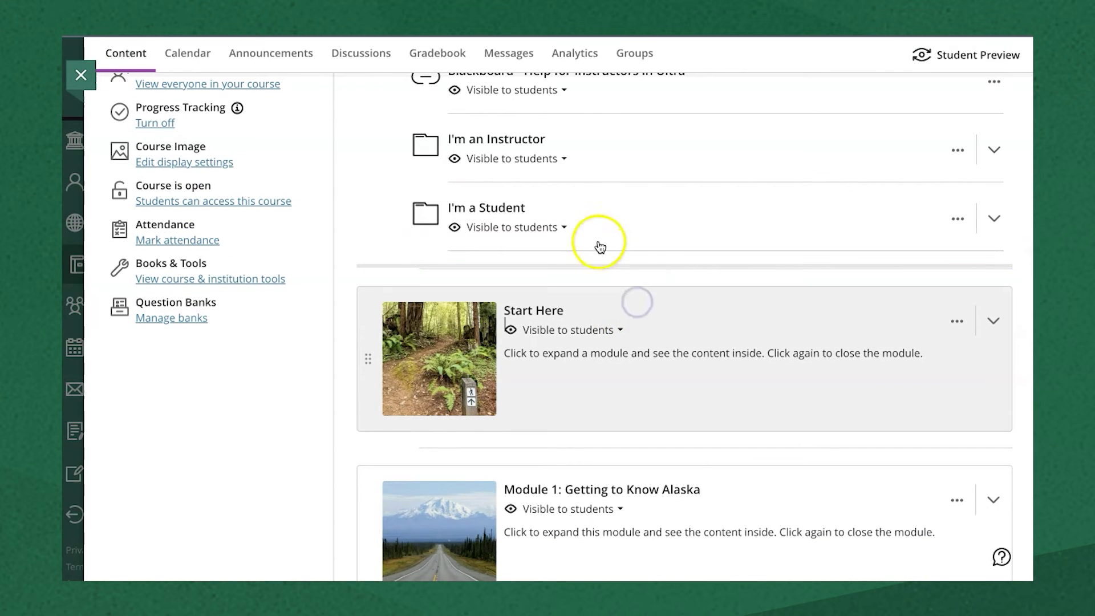
{"action": "left_click_drag", "start_coordinate": [600, 264], "coordinate": [612, 425]}
{"action": "left_click", "coordinate": [581, 413]}
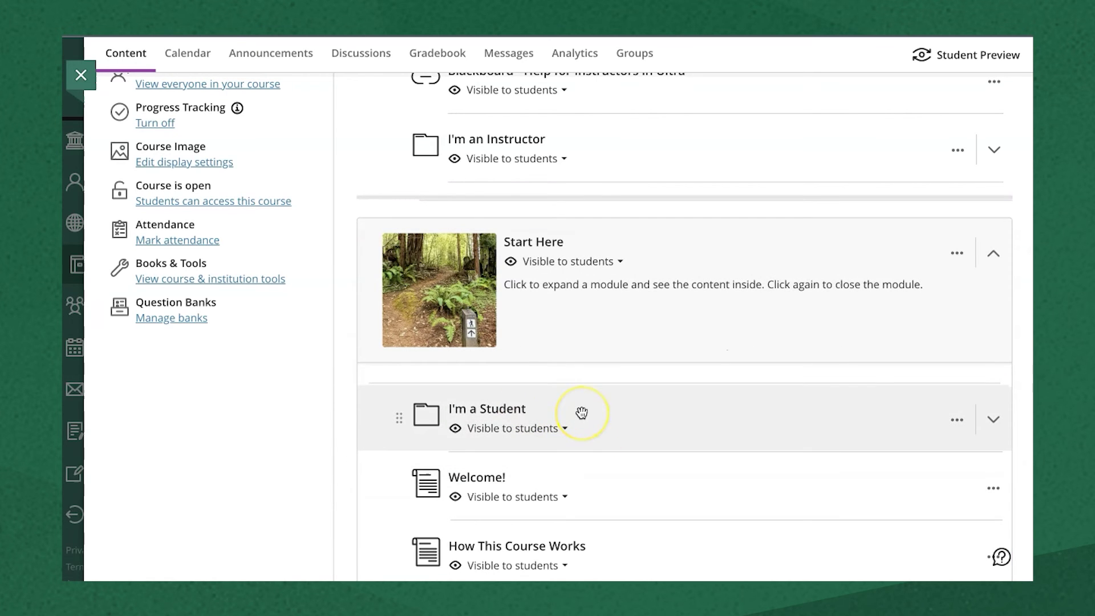
Step: Collapse Need Help with Ultra? and attempt to drag the Start Here module elsewhere
{"action": "scroll", "coordinate": [440, 273], "scroll_direction": "up", "scroll_amount": 7}
{"action": "left_click", "coordinate": [584, 233]}
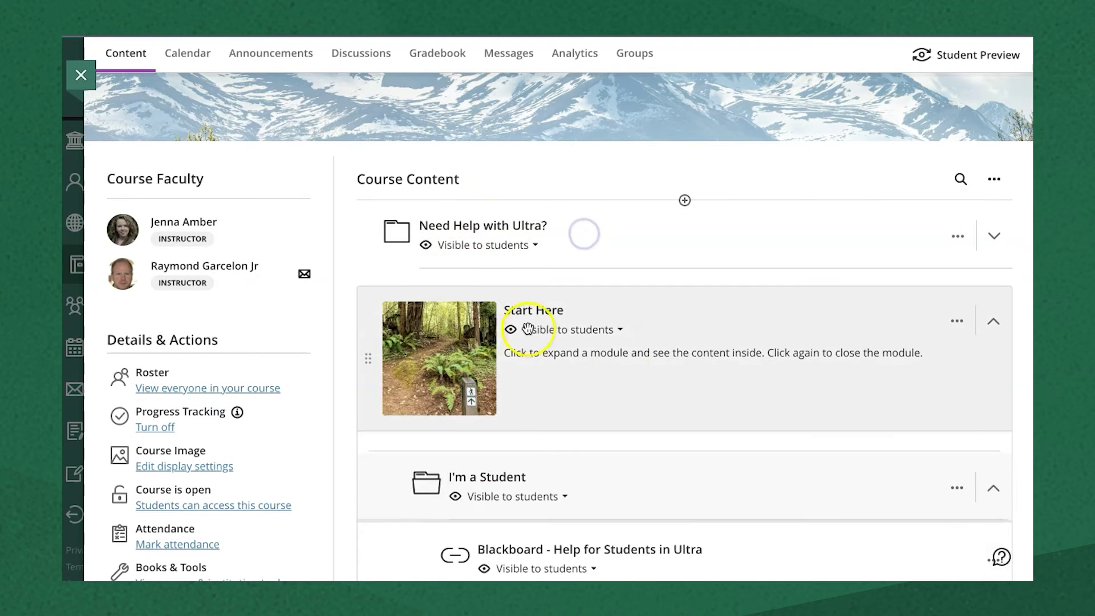
{"action": "left_click_drag", "start_coordinate": [528, 329], "coordinate": [606, 360]}
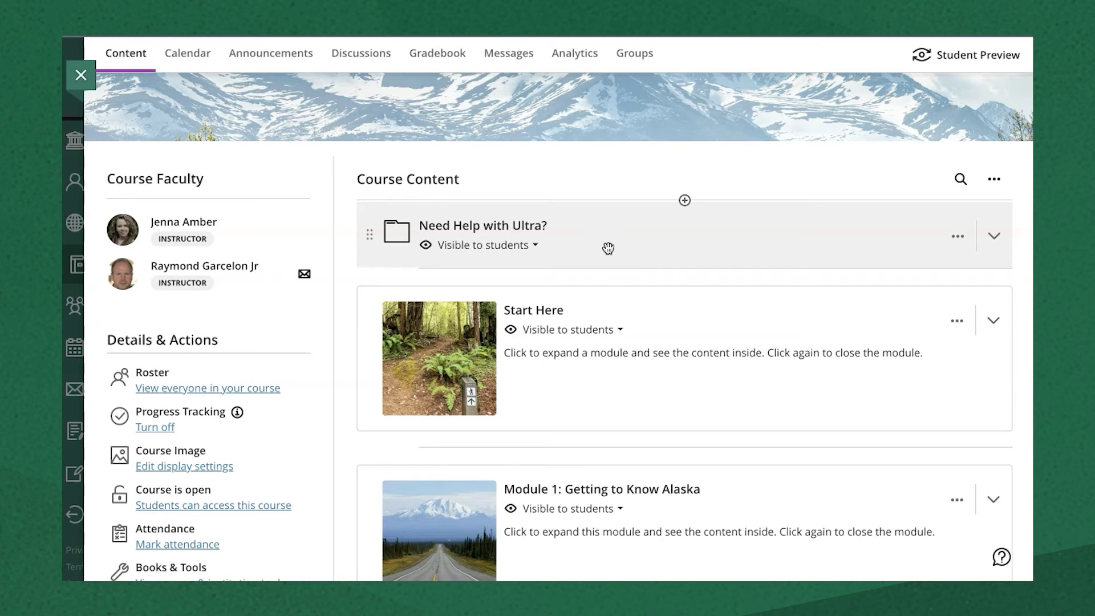
{"action": "left_click", "coordinate": [630, 392]}
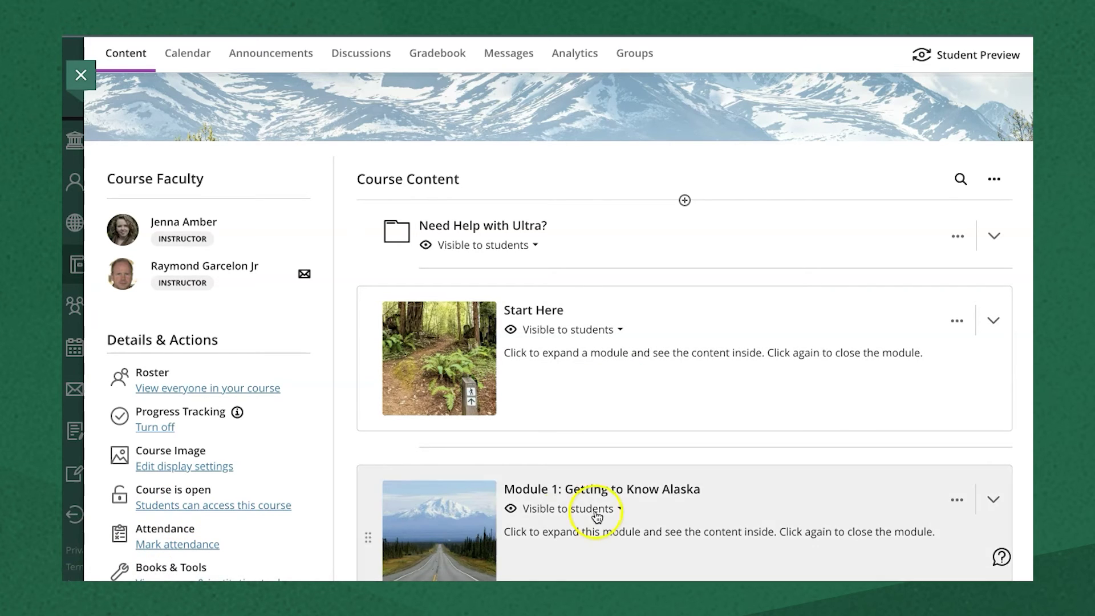
{"action": "scroll", "coordinate": [594, 513], "scroll_direction": "up", "scroll_amount": 4}
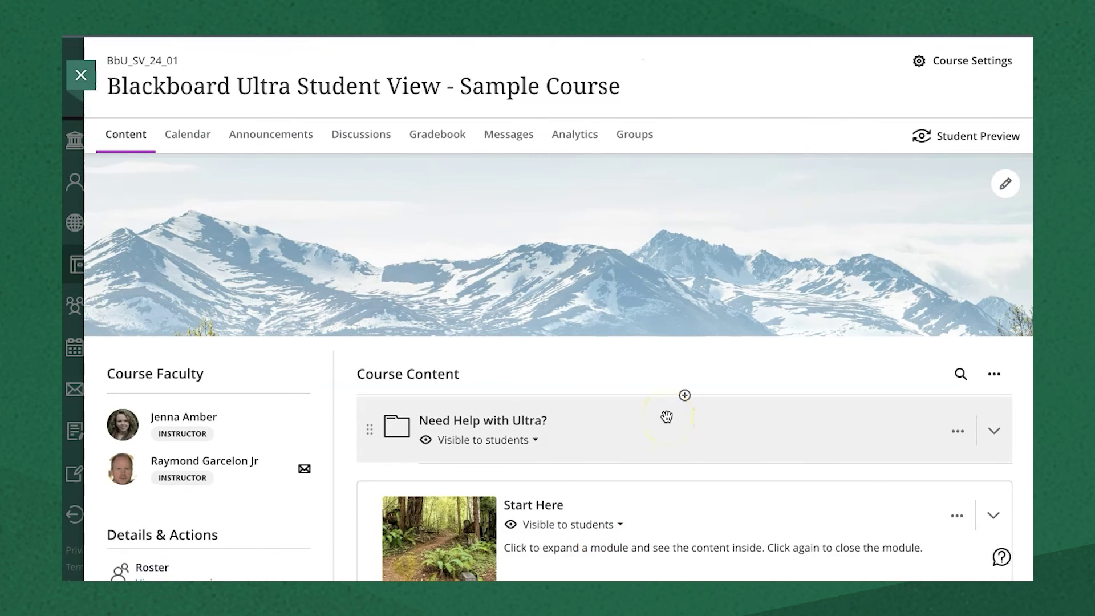
Step: Expand the Start Here module row on the instructor Content page
{"action": "scroll", "coordinate": [667, 417], "scroll_direction": "down", "scroll_amount": 1}
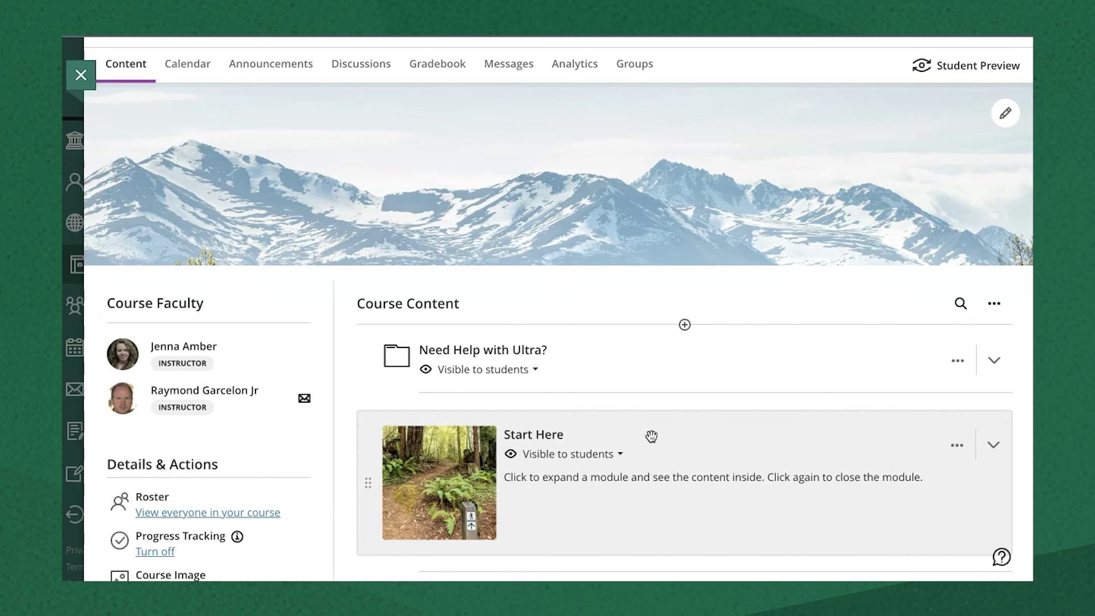
{"action": "left_click", "coordinate": [660, 438]}
{"action": "scroll", "coordinate": [660, 438], "scroll_direction": "down", "scroll_amount": 3}
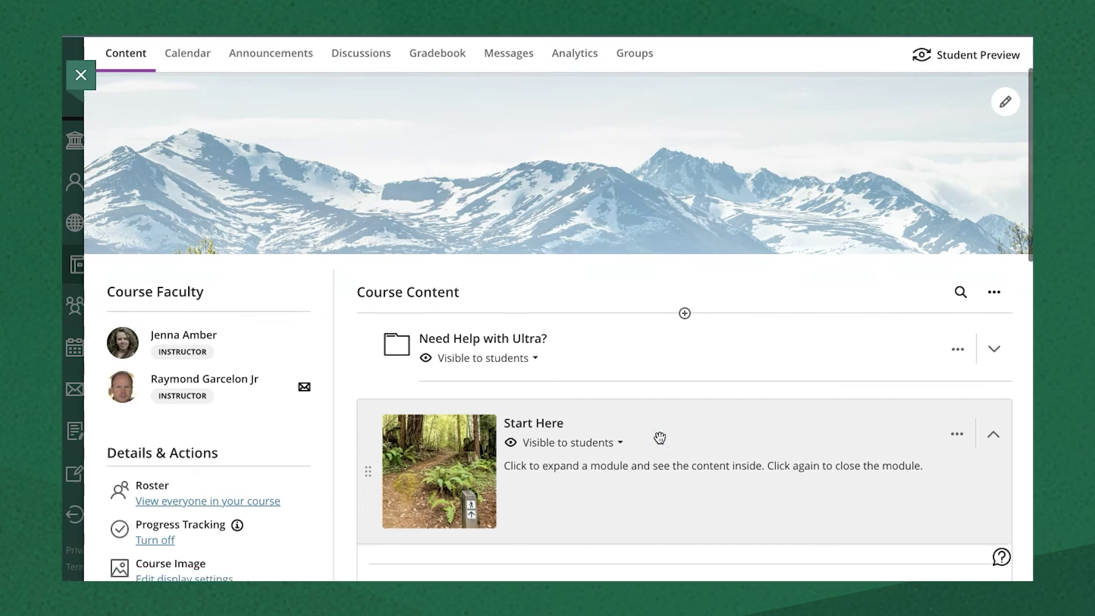